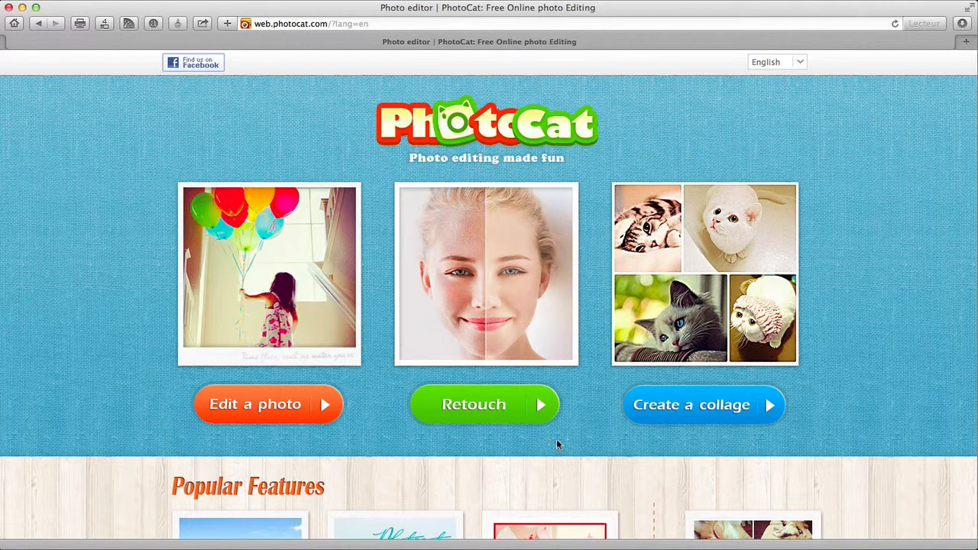
- Start a retouch project with the sample portrait of the woman with long brown hair
{"action": "left_click", "coordinate": [483, 411]}
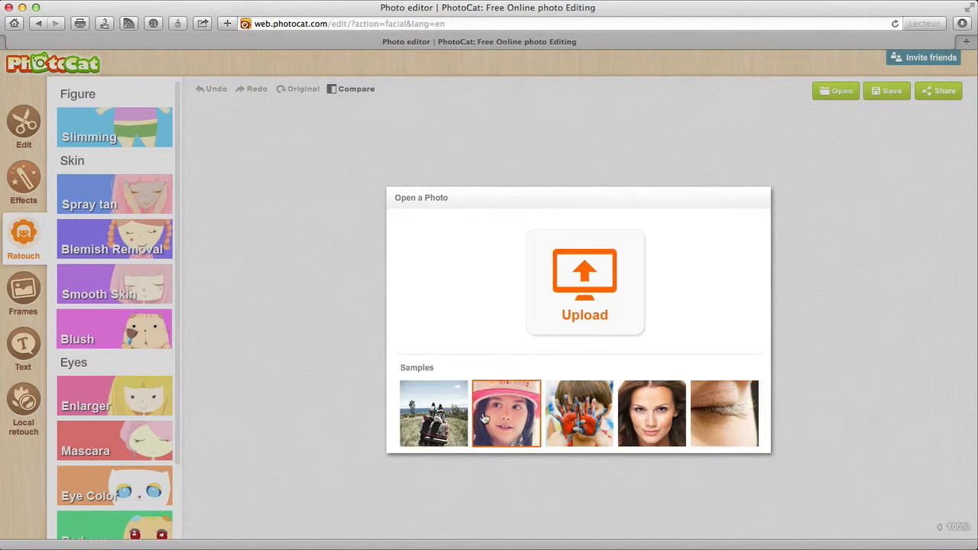
{"action": "left_click", "coordinate": [662, 420]}
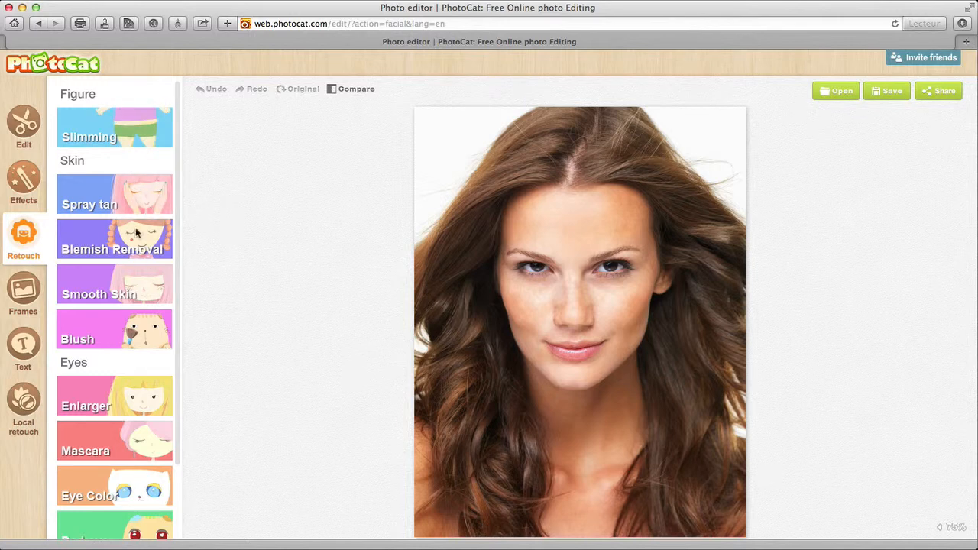
- Even out the face's skin tone with a slightly enlarged Spray tan brush in the third skin color and apply it
{"action": "left_click", "coordinate": [105, 203]}
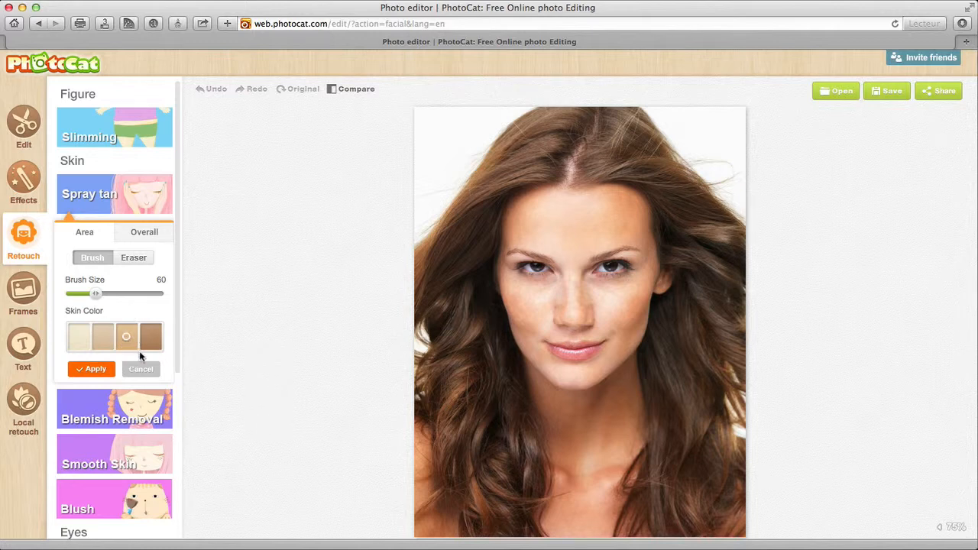
{"action": "left_click_drag", "start_coordinate": [97, 295], "coordinate": [111, 298]}
{"action": "mouse_move", "coordinate": [526, 223]}
{"action": "left_mouse_down"}
{"action": "mouse_move", "coordinate": [566, 226]}
{"action": "mouse_move", "coordinate": [567, 243]}
{"action": "mouse_move", "coordinate": [574, 217]}
{"action": "mouse_move", "coordinate": [511, 260]}
{"action": "mouse_move", "coordinate": [528, 291]}
{"action": "mouse_move", "coordinate": [535, 267]}
{"action": "mouse_move", "coordinate": [562, 289]}
{"action": "mouse_move", "coordinate": [609, 290]}
{"action": "mouse_move", "coordinate": [600, 291]}
{"action": "mouse_move", "coordinate": [591, 339]}
{"action": "mouse_move", "coordinate": [566, 302]}
{"action": "mouse_move", "coordinate": [571, 362]}
{"action": "mouse_move", "coordinate": [552, 332]}
{"action": "mouse_move", "coordinate": [601, 383]}
{"action": "mouse_move", "coordinate": [556, 339]}
{"action": "mouse_move", "coordinate": [541, 341]}
{"action": "mouse_move", "coordinate": [537, 314]}
{"action": "mouse_move", "coordinate": [545, 302]}
{"action": "mouse_move", "coordinate": [551, 346]}
{"action": "mouse_move", "coordinate": [597, 370]}
{"action": "mouse_move", "coordinate": [574, 372]}
{"action": "mouse_move", "coordinate": [574, 316]}
{"action": "mouse_move", "coordinate": [615, 308]}
{"action": "mouse_move", "coordinate": [627, 284]}
{"action": "mouse_move", "coordinate": [592, 304]}
{"action": "mouse_move", "coordinate": [540, 289]}
{"action": "mouse_move", "coordinate": [561, 368]}
{"action": "mouse_move", "coordinate": [577, 372]}
{"action": "mouse_move", "coordinate": [558, 374]}
{"action": "mouse_move", "coordinate": [512, 298]}
{"action": "mouse_move", "coordinate": [520, 276]}
{"action": "mouse_move", "coordinate": [547, 298]}
{"action": "mouse_move", "coordinate": [588, 279]}
{"action": "mouse_move", "coordinate": [562, 344]}
{"action": "mouse_move", "coordinate": [600, 352]}
{"action": "left_mouse_up"}
{"action": "left_click", "coordinate": [92, 370]}
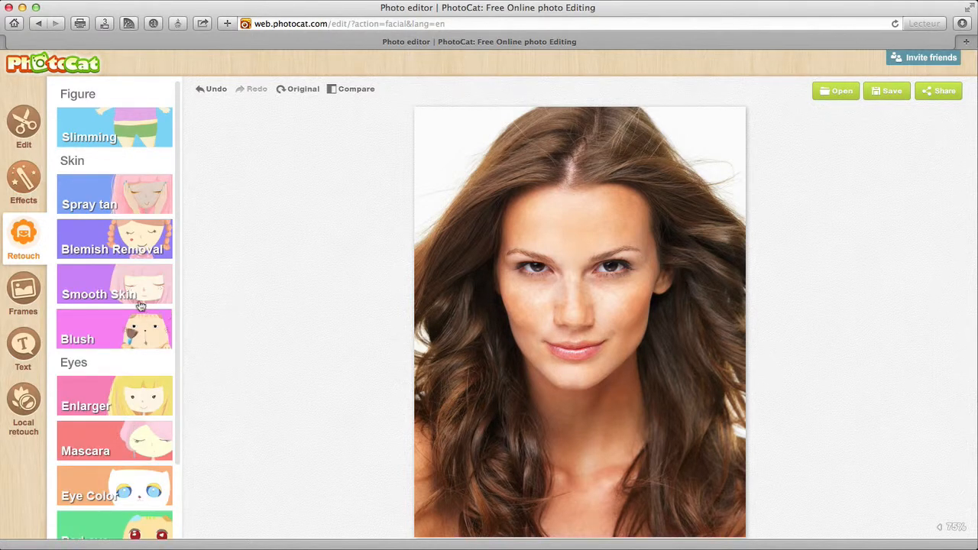
- Retouch a blemish on the forehead with Blemish Removal at brush size 15, undoing the trial spot beside the nose, and apply it
{"action": "left_click", "coordinate": [98, 243]}
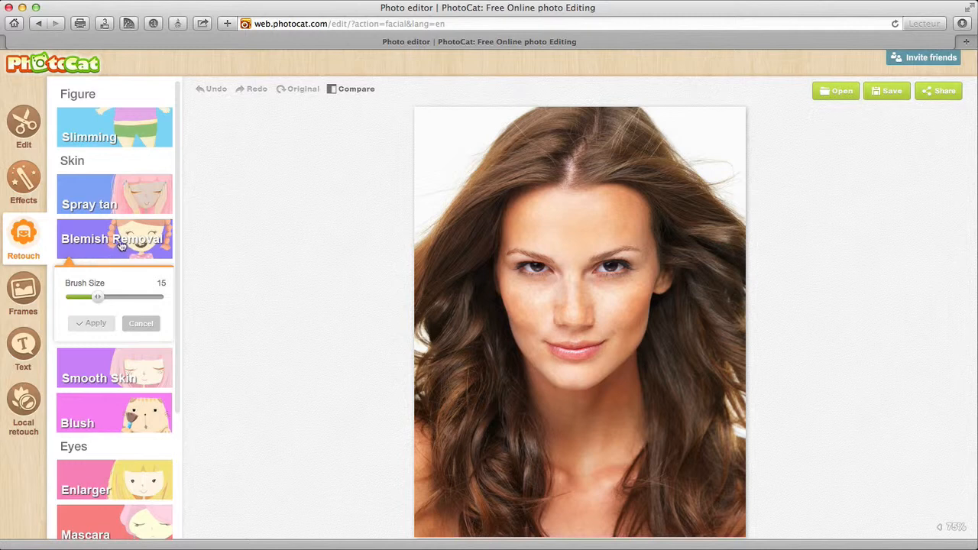
{"action": "left_click", "coordinate": [941, 528]}
{"action": "left_click_drag", "start_coordinate": [810, 529], "coordinate": [830, 527]}
{"action": "mouse_move", "coordinate": [932, 482]}
{"action": "left_mouse_down"}
{"action": "mouse_move", "coordinate": [930, 460]}
{"action": "mouse_move", "coordinate": [930, 469]}
{"action": "left_mouse_up"}
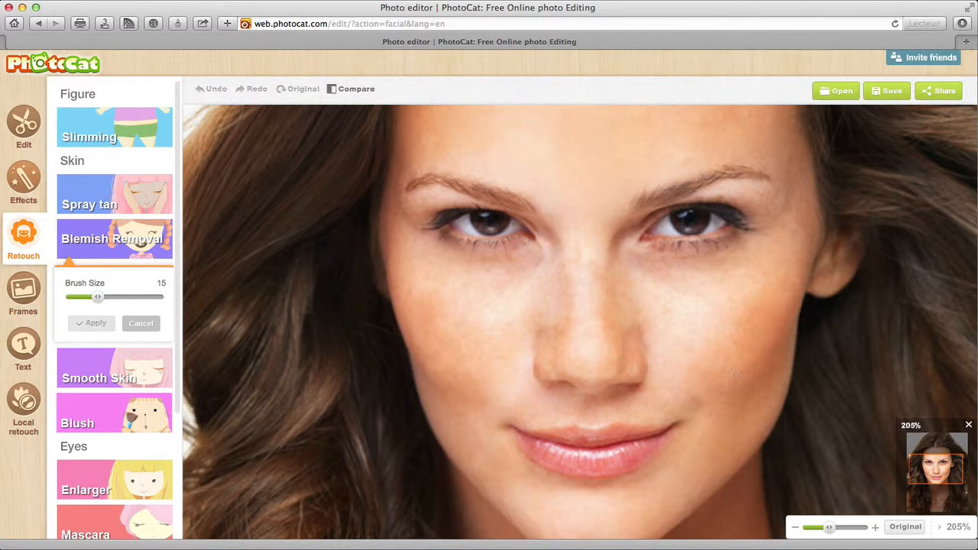
{"action": "left_click", "coordinate": [538, 316]}
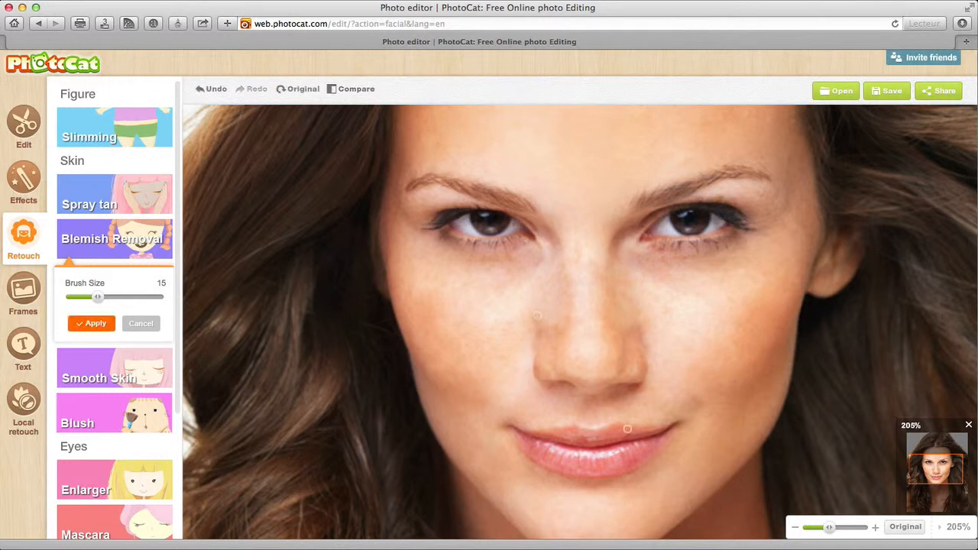
{"action": "left_click", "coordinate": [213, 89]}
{"action": "left_click_drag", "start_coordinate": [945, 464], "coordinate": [945, 457]}
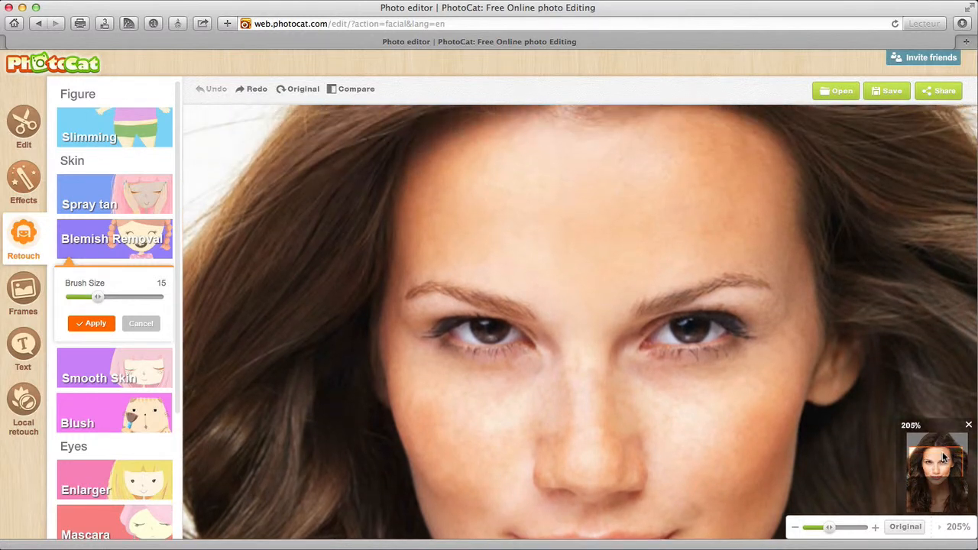
{"action": "left_click", "coordinate": [642, 195]}
{"action": "left_click", "coordinate": [90, 323]}
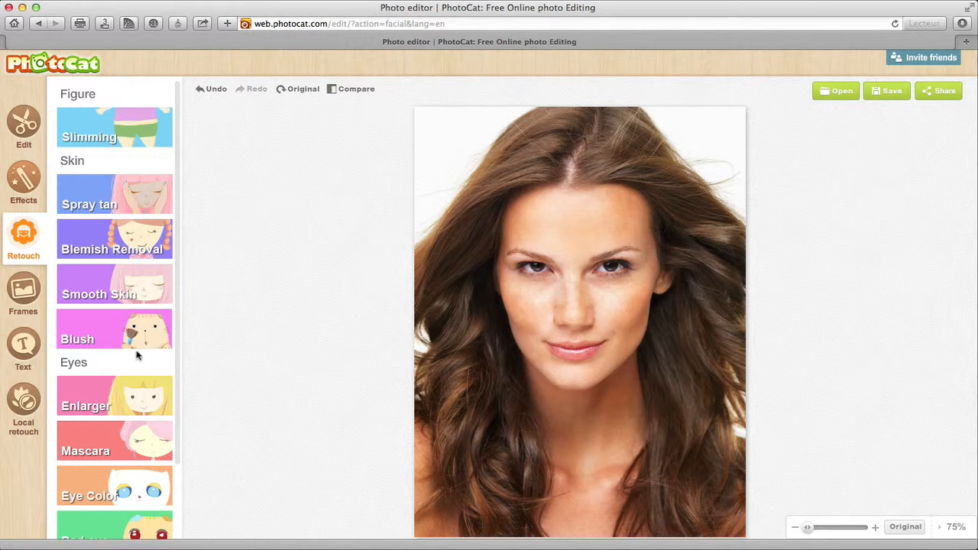
- Apply Smooth Skin to the overall photo at intensity 50
{"action": "left_click", "coordinate": [116, 290]}
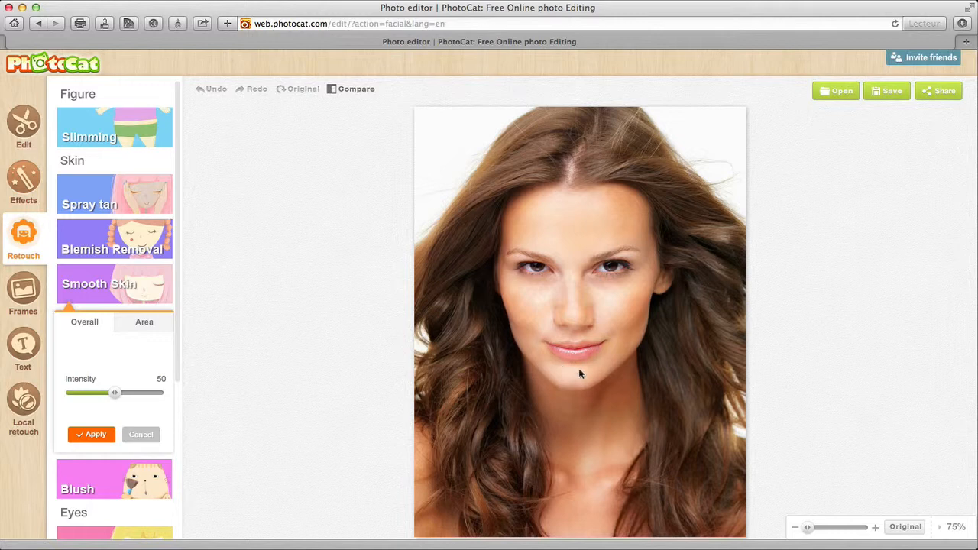
{"action": "left_click", "coordinate": [90, 438]}
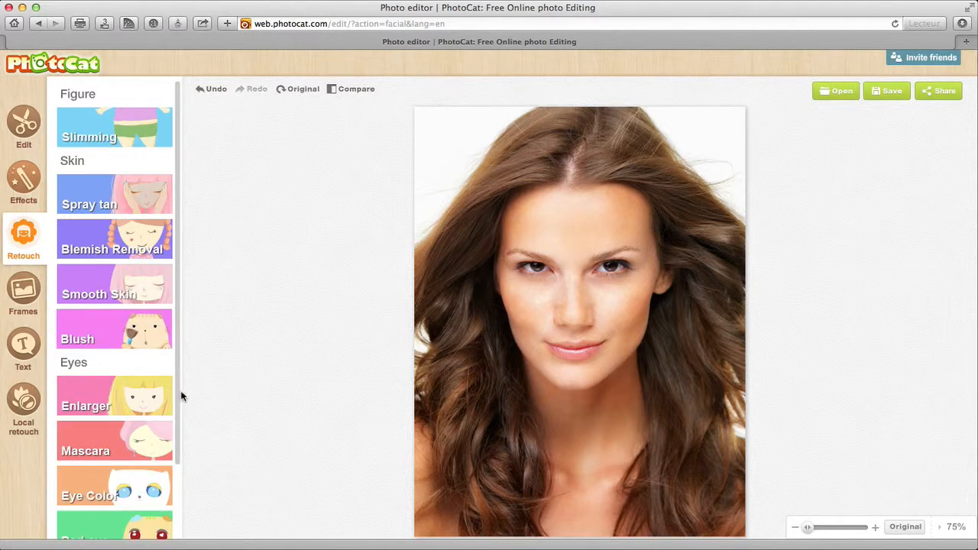
- Brush the second, pale pink Blush color onto both cheeks at size 60 and 50% fade, undo excess strokes, and apply it
{"action": "left_click", "coordinate": [110, 341]}
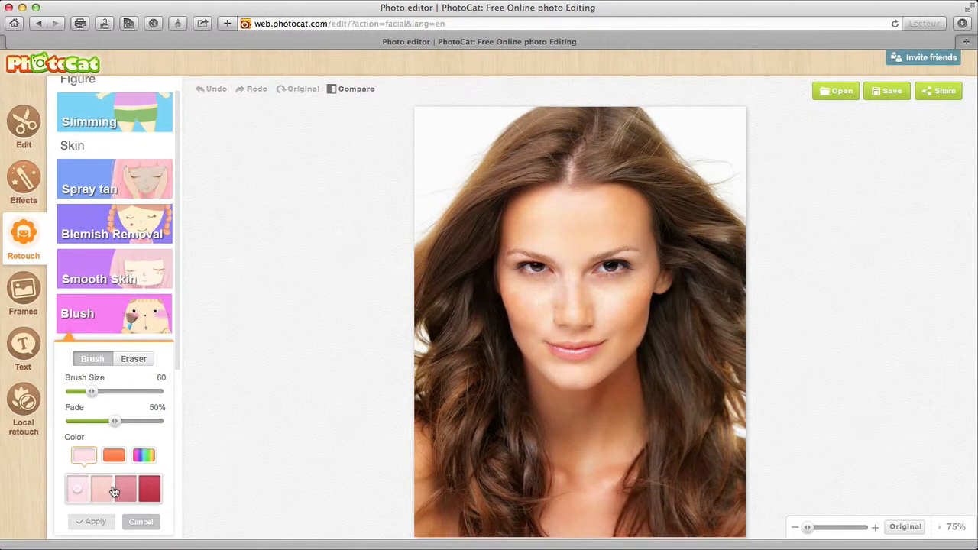
{"action": "left_click", "coordinate": [126, 491]}
{"action": "left_click", "coordinate": [523, 307]}
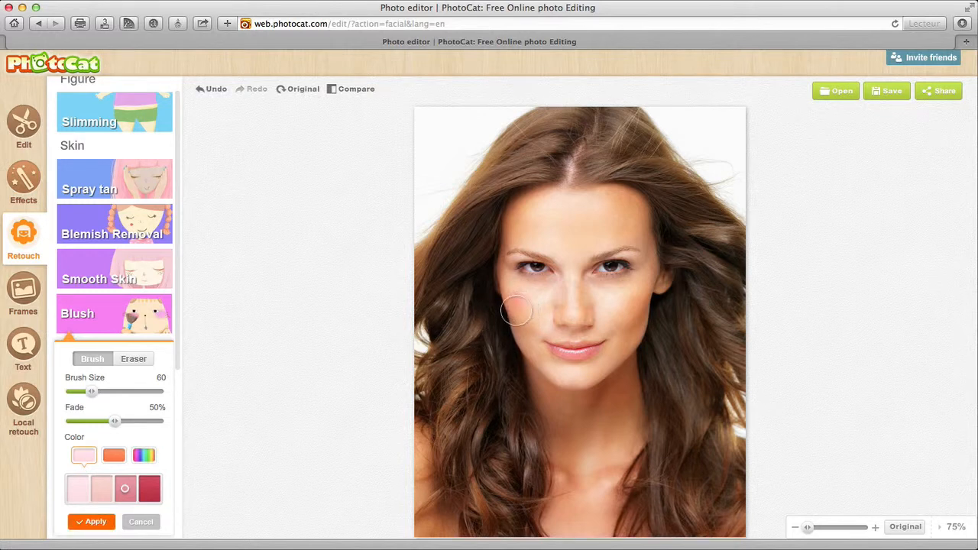
{"action": "left_click", "coordinate": [218, 90]}
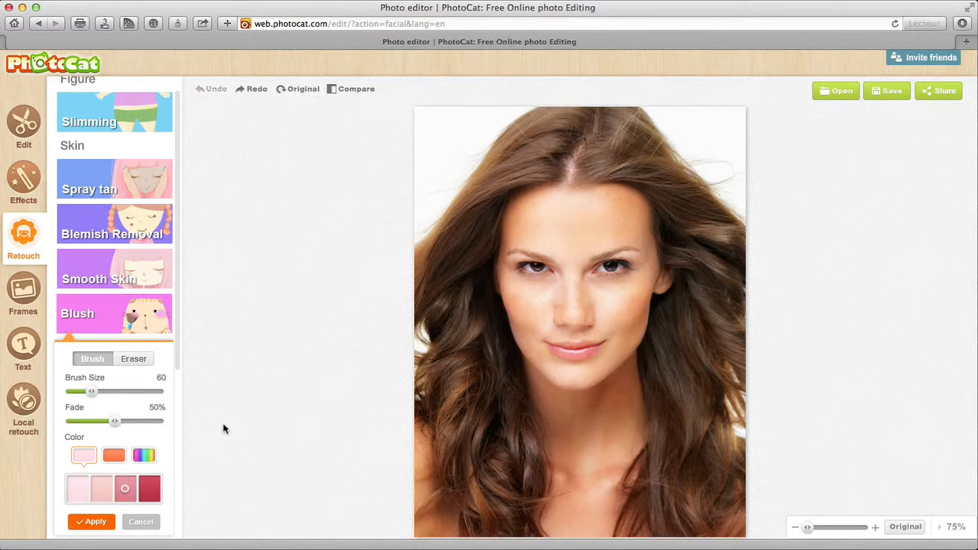
{"action": "left_click", "coordinate": [100, 493]}
{"action": "left_click_drag", "start_coordinate": [501, 305], "coordinate": [523, 312]}
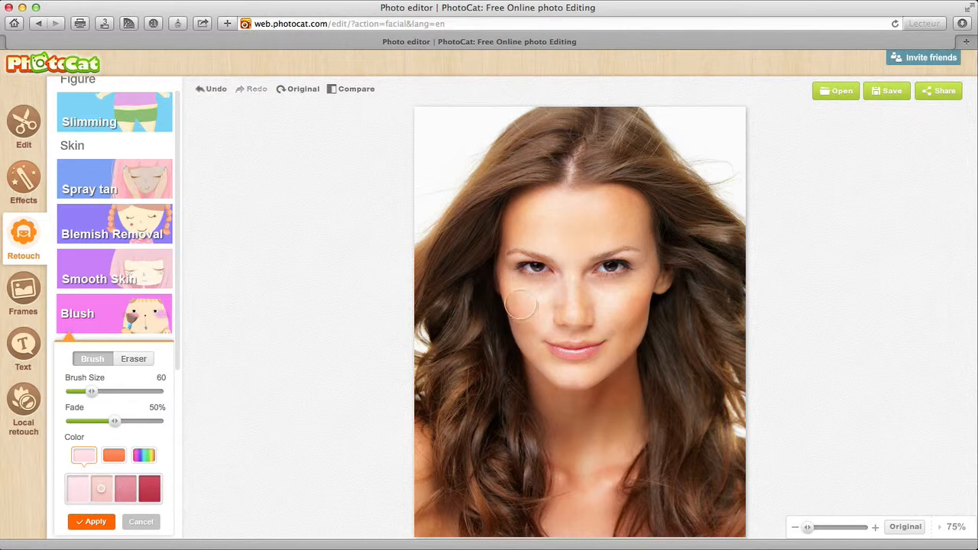
{"action": "mouse_move", "coordinate": [620, 315]}
{"action": "left_mouse_down"}
{"action": "mouse_move", "coordinate": [638, 295]}
{"action": "mouse_move", "coordinate": [620, 314]}
{"action": "left_mouse_up"}
{"action": "mouse_move", "coordinate": [523, 342]}
{"action": "left_mouse_down"}
{"action": "mouse_move", "coordinate": [516, 300]}
{"action": "mouse_move", "coordinate": [538, 310]}
{"action": "left_mouse_up"}
{"action": "left_click_drag", "start_coordinate": [616, 304], "coordinate": [639, 290]}
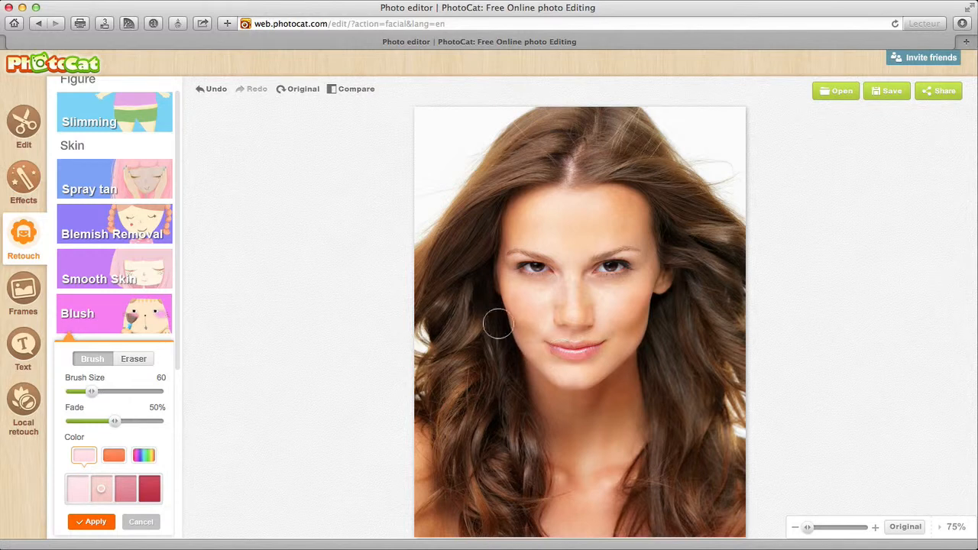
{"action": "left_click", "coordinate": [214, 93]}
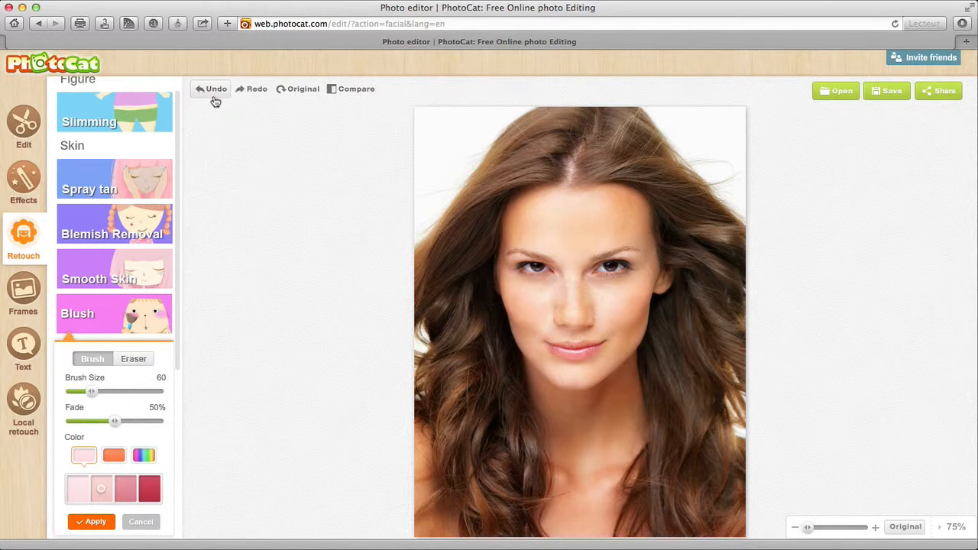
{"action": "left_click", "coordinate": [214, 98]}
{"action": "left_click", "coordinate": [94, 522]}
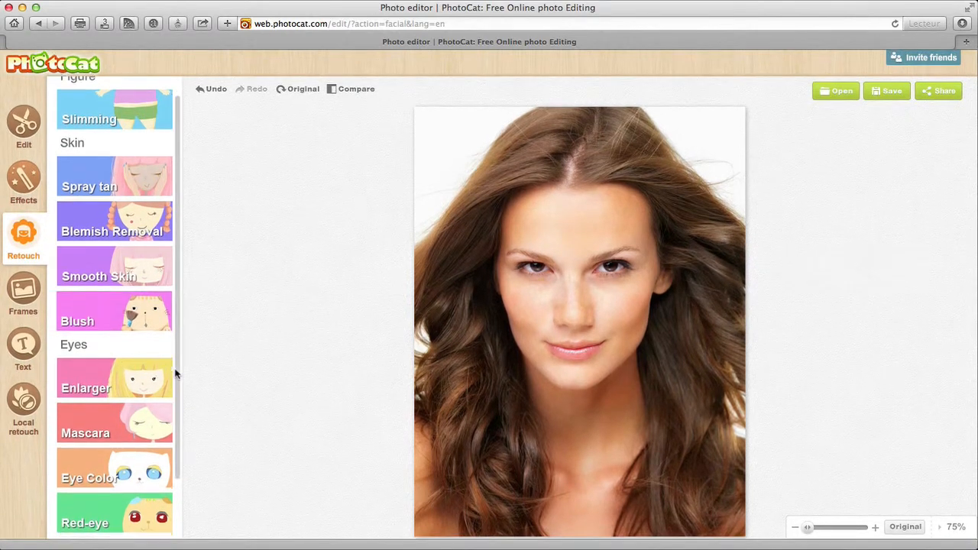
- Darken the lashes of both eyes with Mascara at brush size 50 and 5% intensity, undo the last stroke, and apply it
{"action": "scroll", "coordinate": [175, 369], "scroll_direction": "down", "scroll_amount": 2}
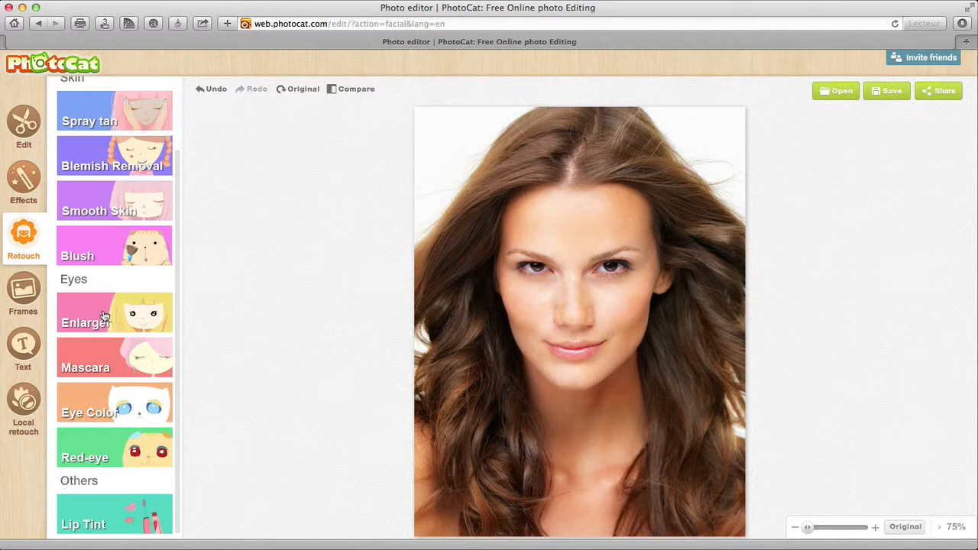
{"action": "left_click", "coordinate": [104, 362]}
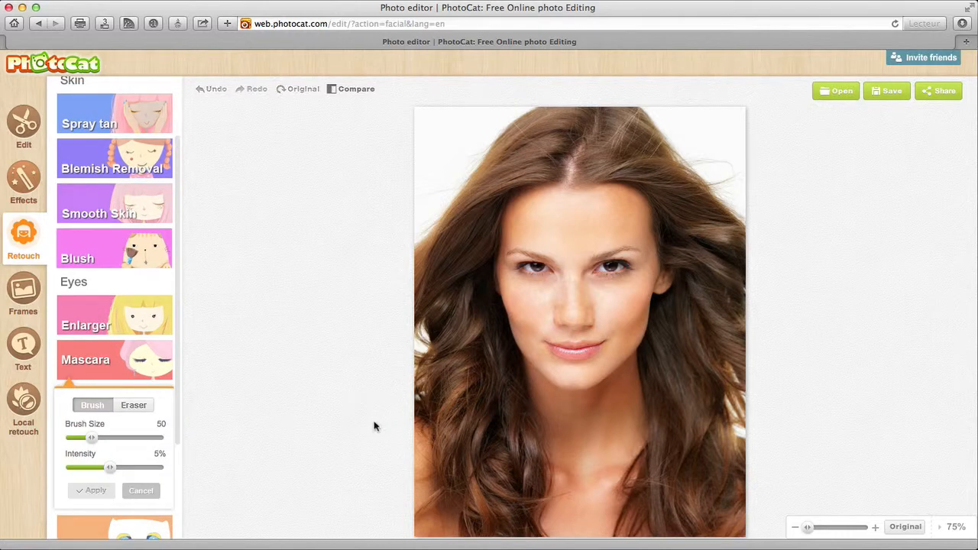
{"action": "left_click_drag", "start_coordinate": [810, 528], "coordinate": [841, 527]}
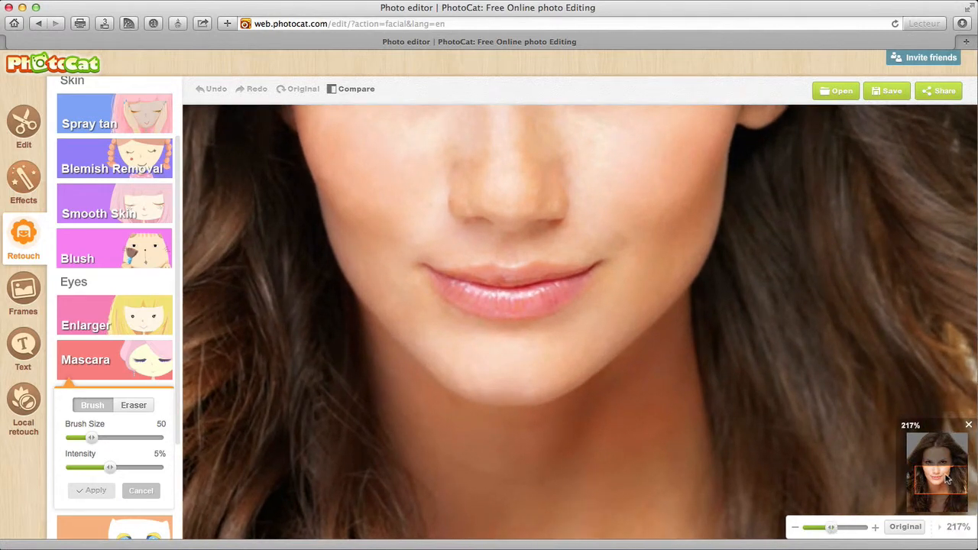
{"action": "left_click_drag", "start_coordinate": [948, 479], "coordinate": [945, 470]}
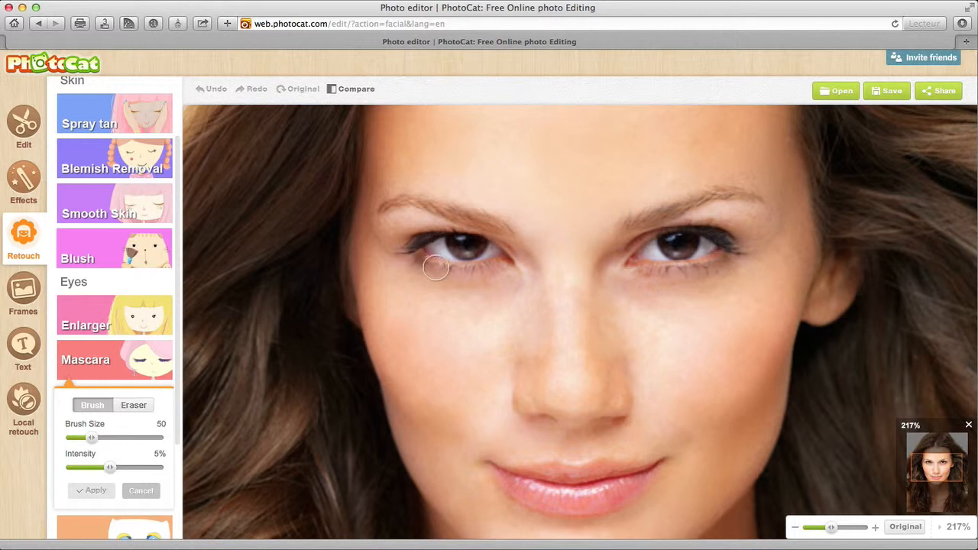
{"action": "left_click_drag", "start_coordinate": [436, 267], "coordinate": [457, 269]}
{"action": "left_click_drag", "start_coordinate": [687, 269], "coordinate": [728, 243]}
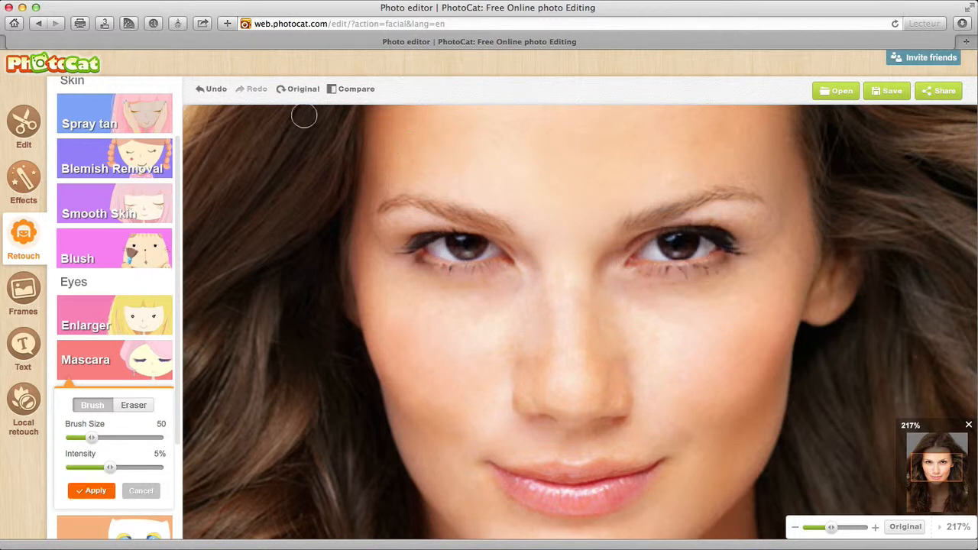
{"action": "left_click", "coordinate": [219, 92]}
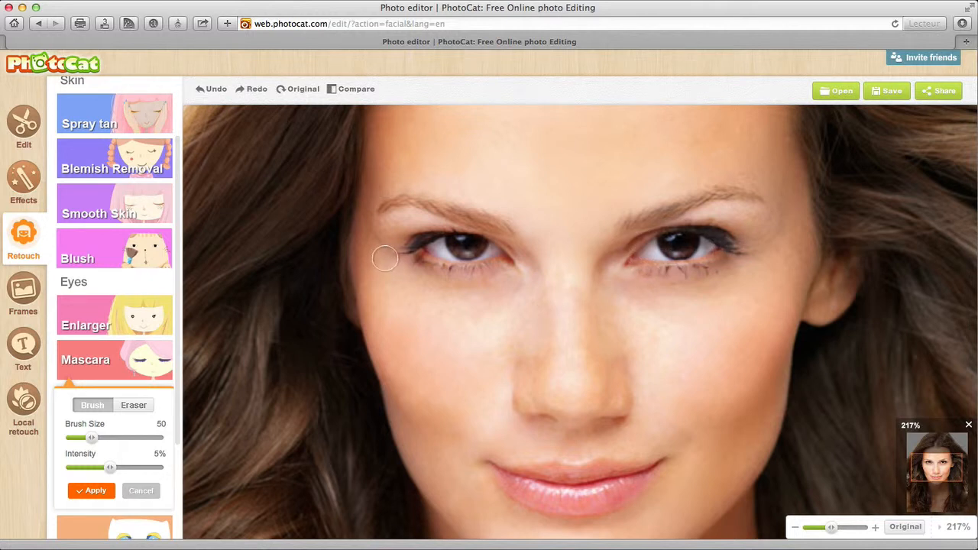
{"action": "left_click", "coordinate": [95, 491]}
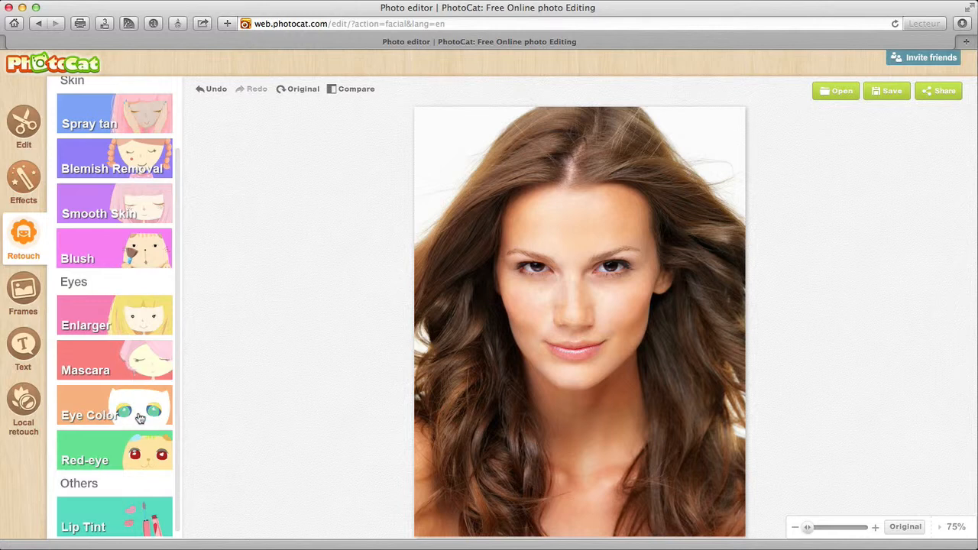
- Color the lips with Lip Tint in the fifth, salmon-pink shade at brush size 20 and 60% fade, and apply it
{"action": "scroll", "coordinate": [174, 416], "scroll_direction": "down", "scroll_amount": 1}
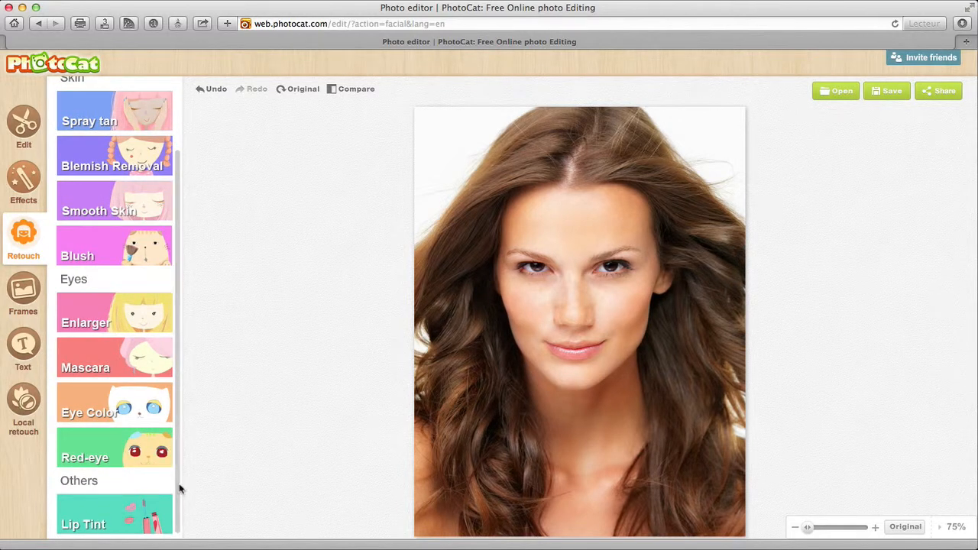
{"action": "scroll", "coordinate": [90, 518], "scroll_direction": "down", "scroll_amount": 1}
{"action": "left_click", "coordinate": [89, 518]}
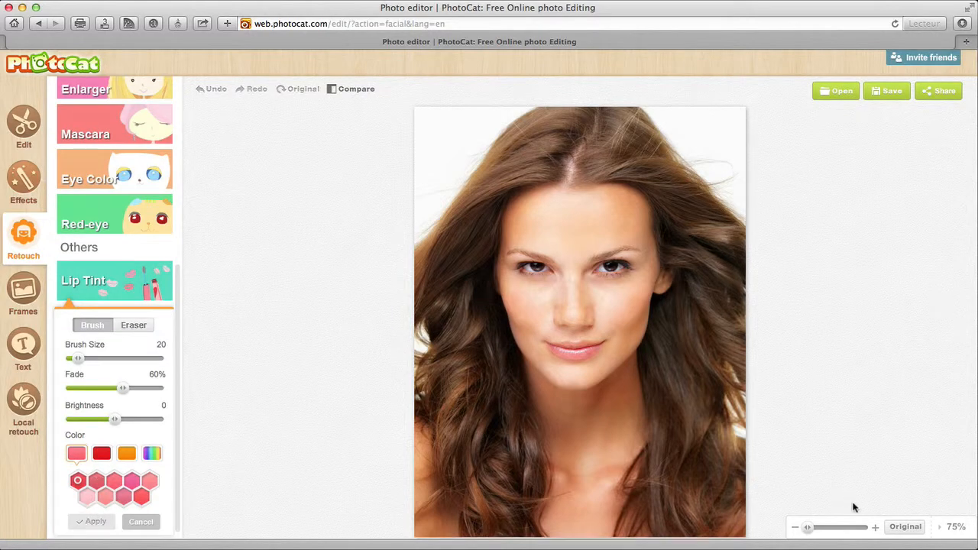
{"action": "left_click_drag", "start_coordinate": [814, 530], "coordinate": [833, 529]}
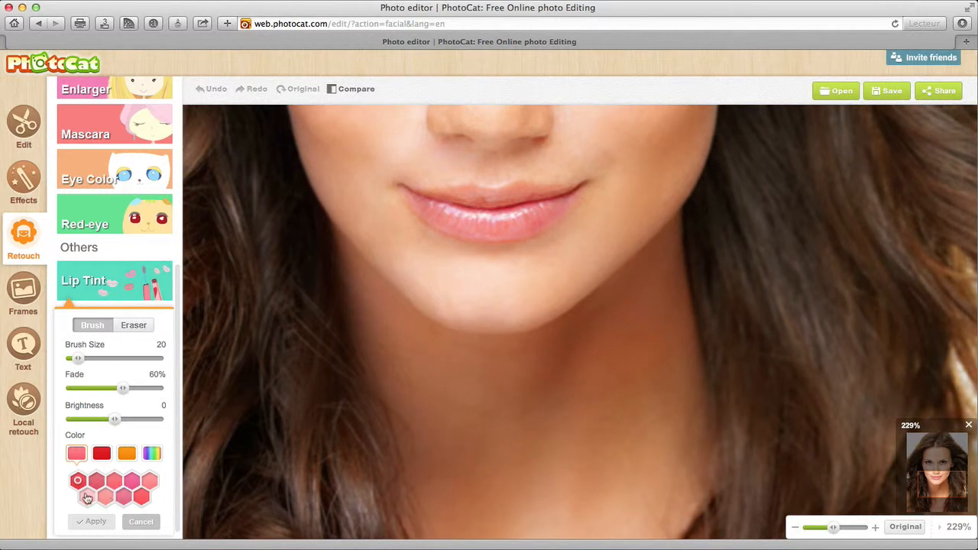
{"action": "left_click", "coordinate": [150, 481]}
{"action": "mouse_move", "coordinate": [453, 212]}
{"action": "left_mouse_down"}
{"action": "mouse_move", "coordinate": [495, 217]}
{"action": "mouse_move", "coordinate": [457, 217]}
{"action": "mouse_move", "coordinate": [516, 205]}
{"action": "left_mouse_up"}
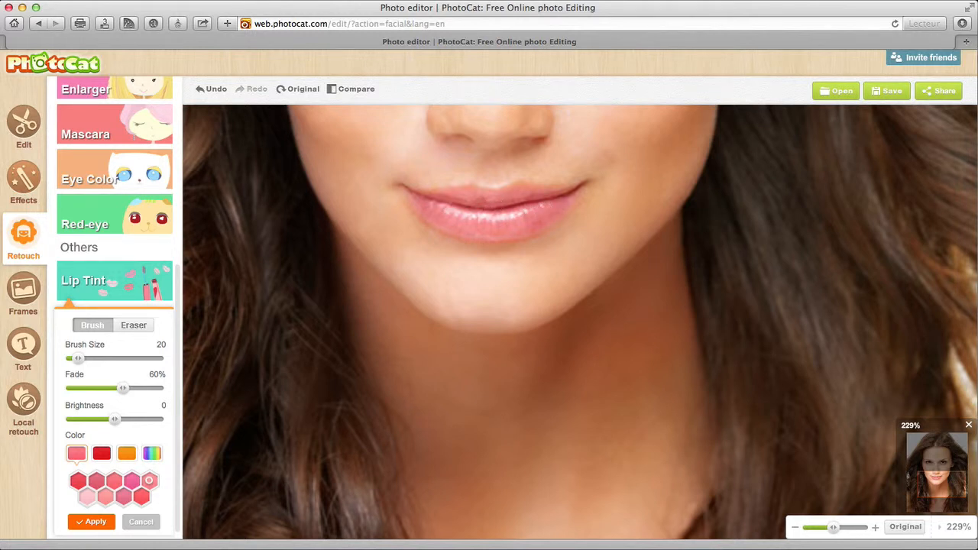
{"action": "left_click", "coordinate": [91, 522]}
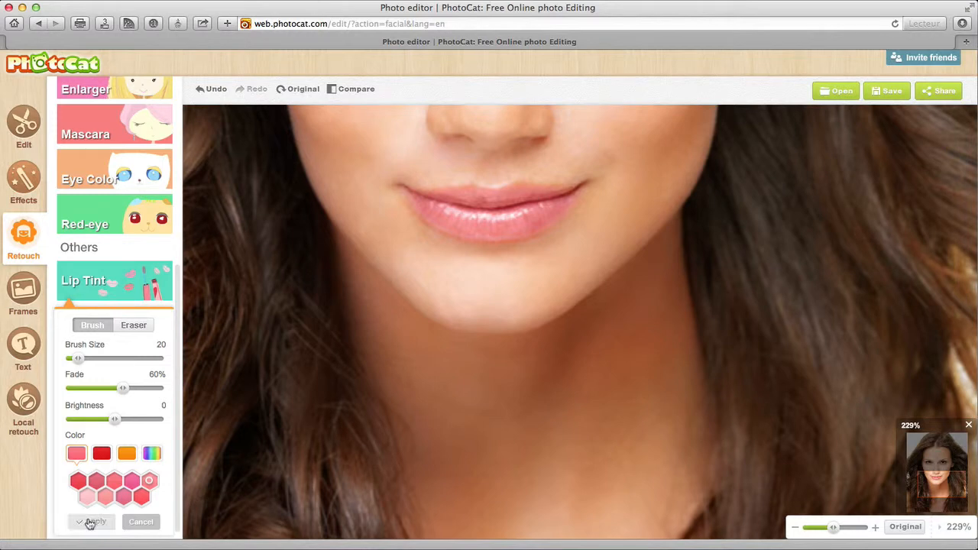
- Compare the retouched portrait with the original in a side-by-side before and after view
{"action": "left_click", "coordinate": [352, 89]}
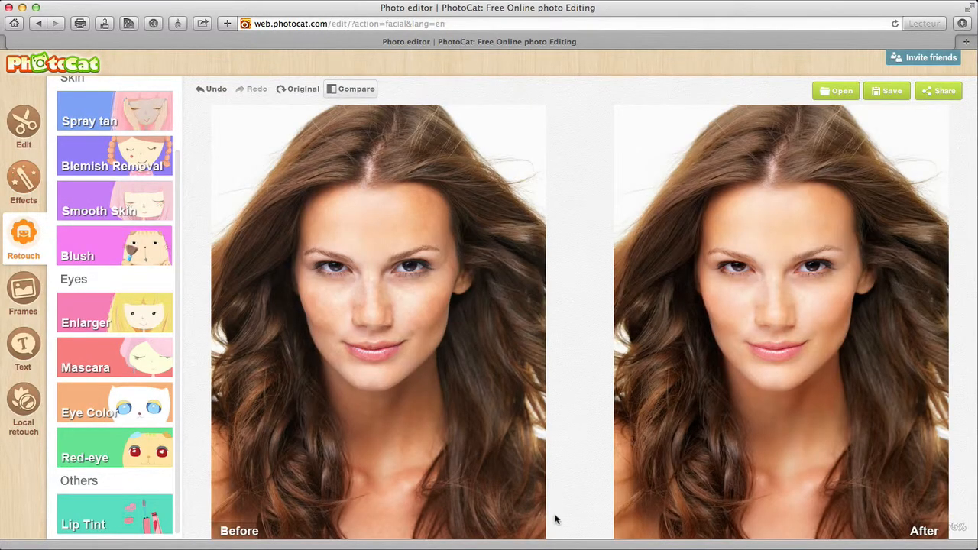